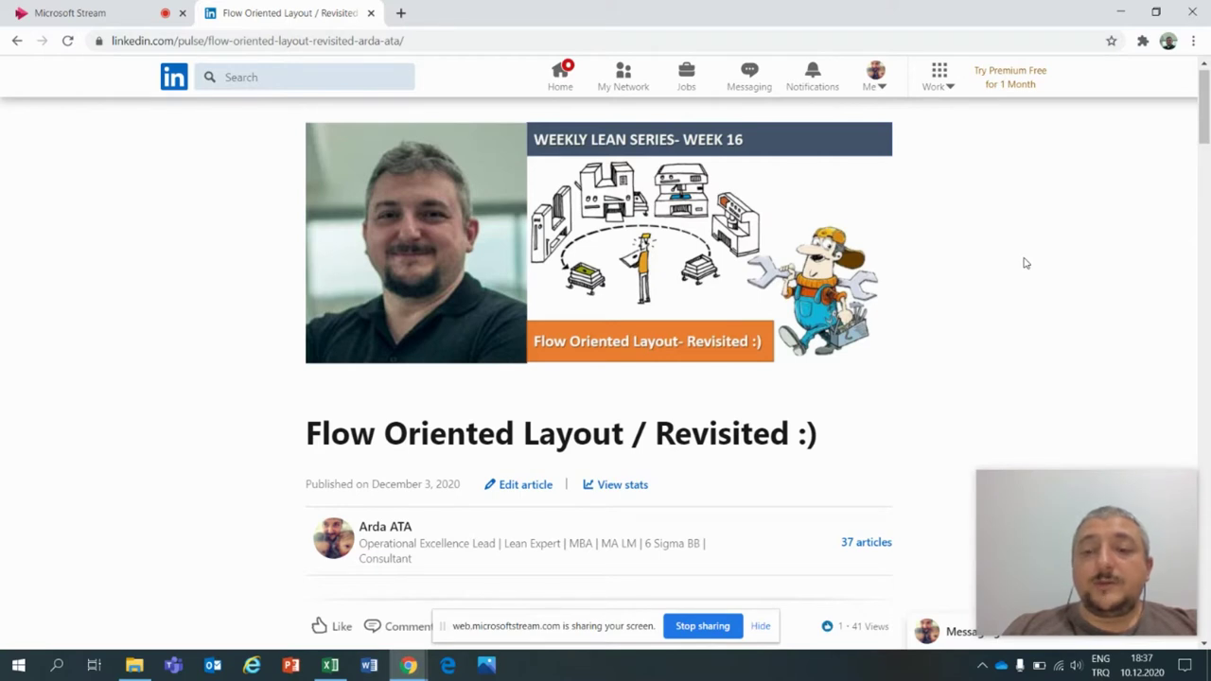
- Scroll past the banner to the 'Flow Oriented Layout / Revisited :)' title and introduction
left_click(1204, 124)
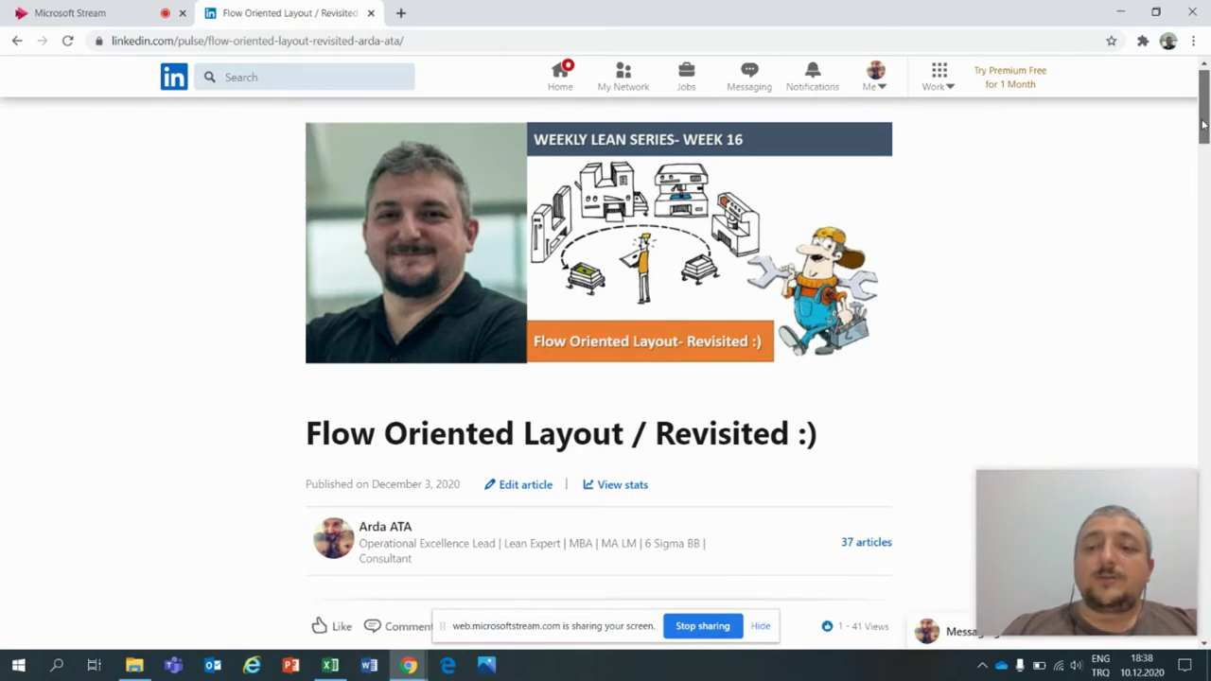
left_click_drag(1203, 124, 1203, 162)
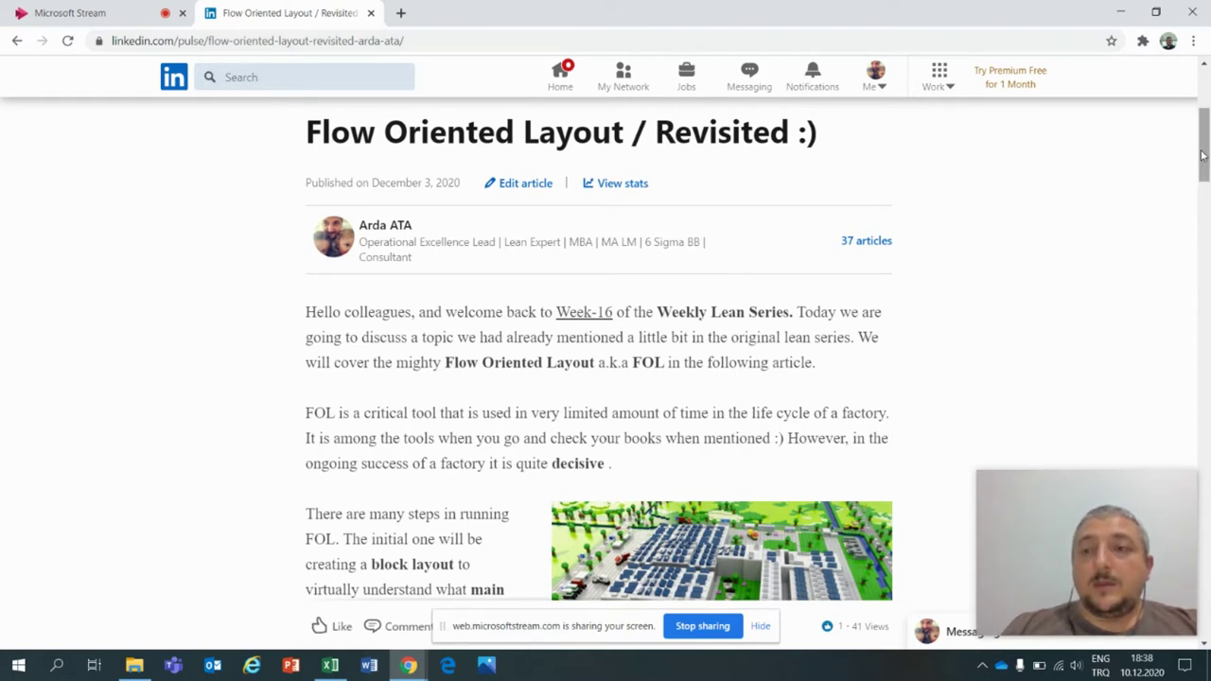
- Scroll down to show the full block-layout paragraph and the Lego factory illustration
left_click_drag(1202, 157, 1202, 187)
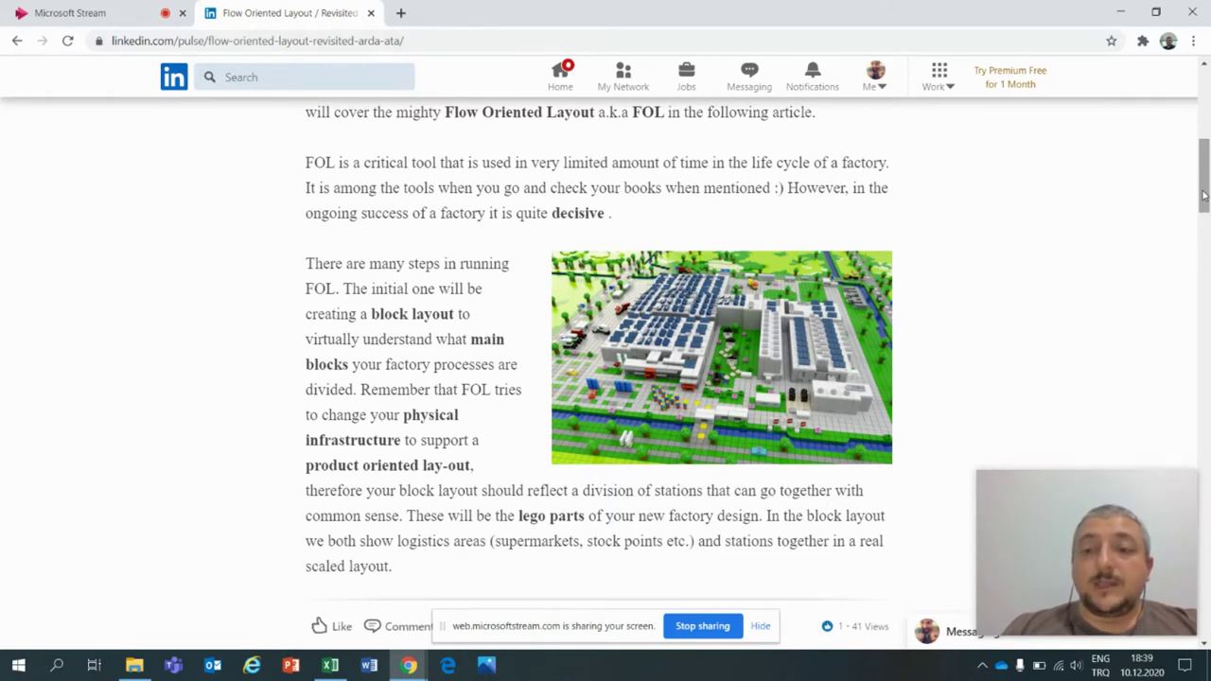
- Scroll down to the process-versus-product orientation diagram and its explanation
left_click_drag(1203, 194, 1205, 249)
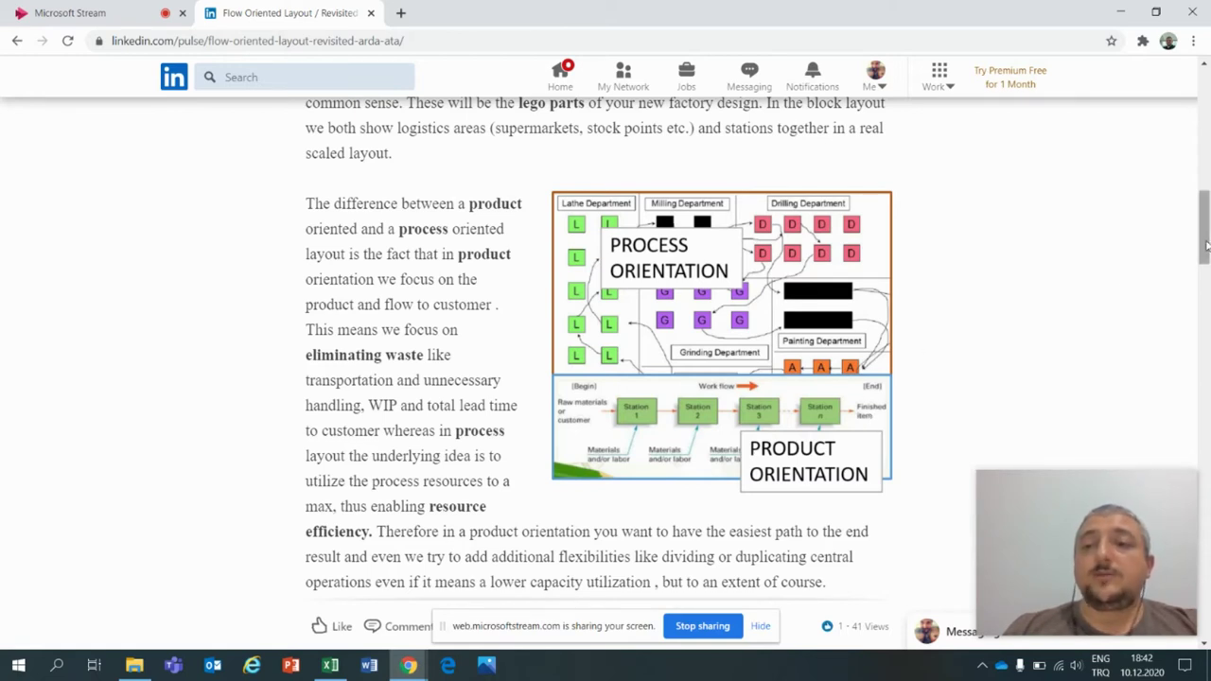
- Scroll to the end of the product-versus-process paragraph, where the evaluation-criteria table begins
scroll(1205, 246, "down", 1)
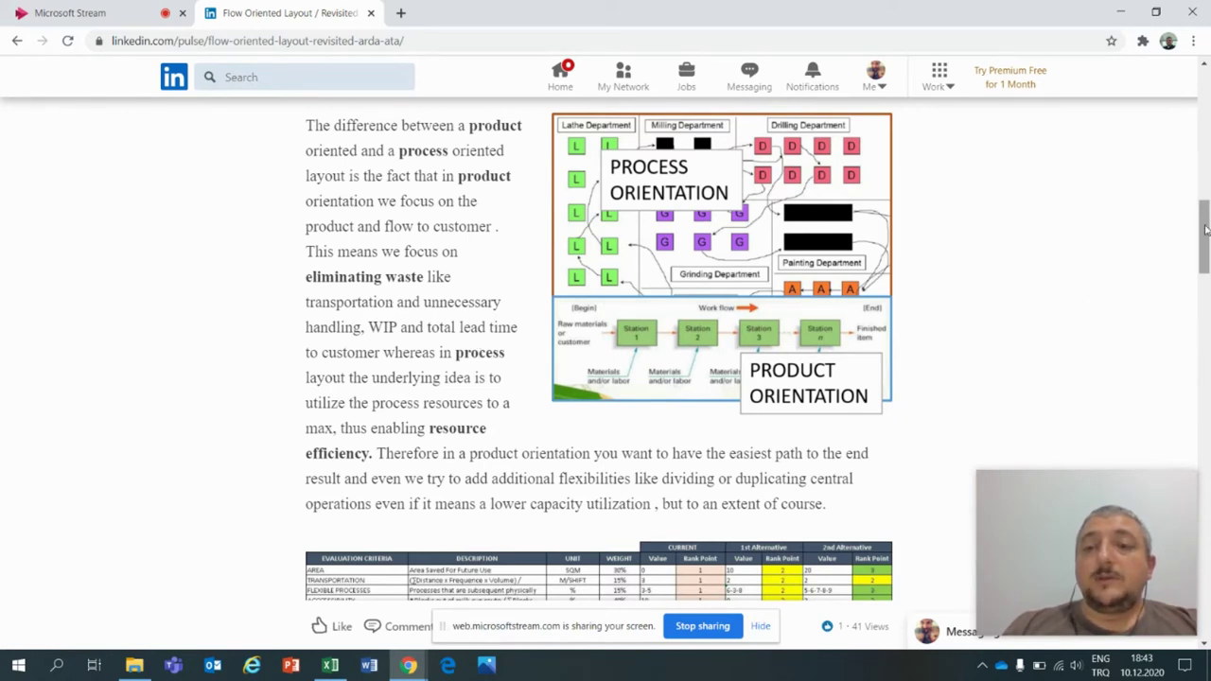
- Scroll past the evaluation criteria table to the optimization paragraph and signpost illustration
left_click_drag(1205, 229, 1206, 279)
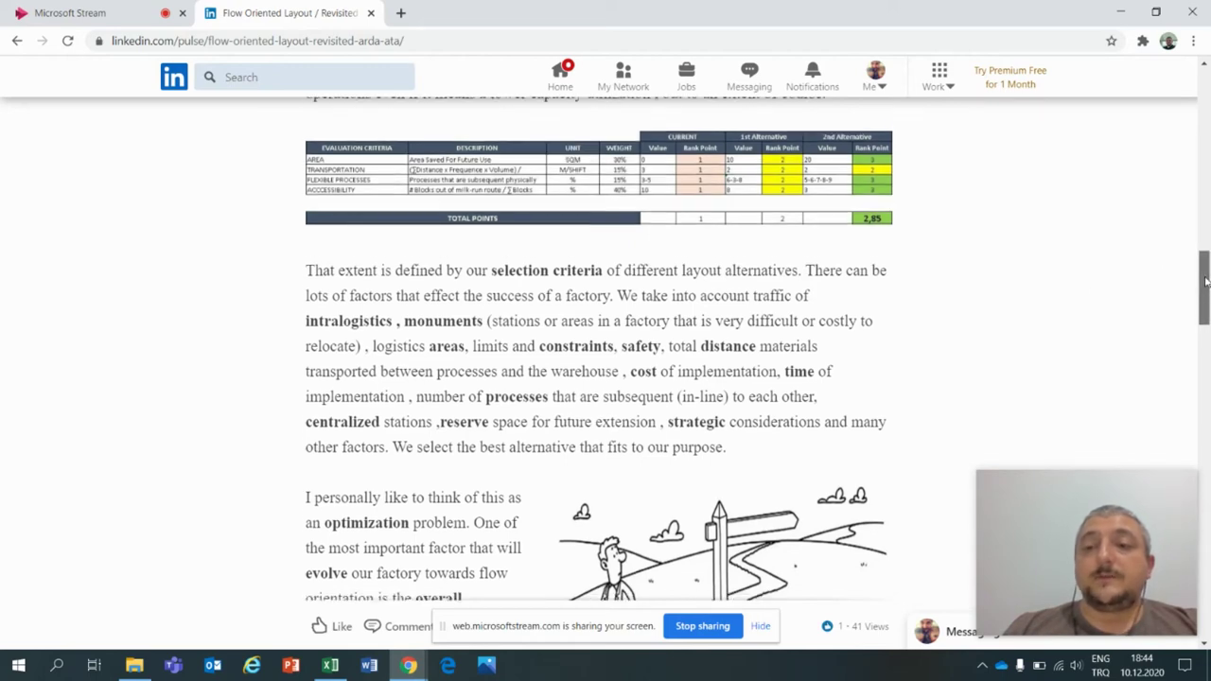
left_click_drag(1205, 280, 1205, 318)
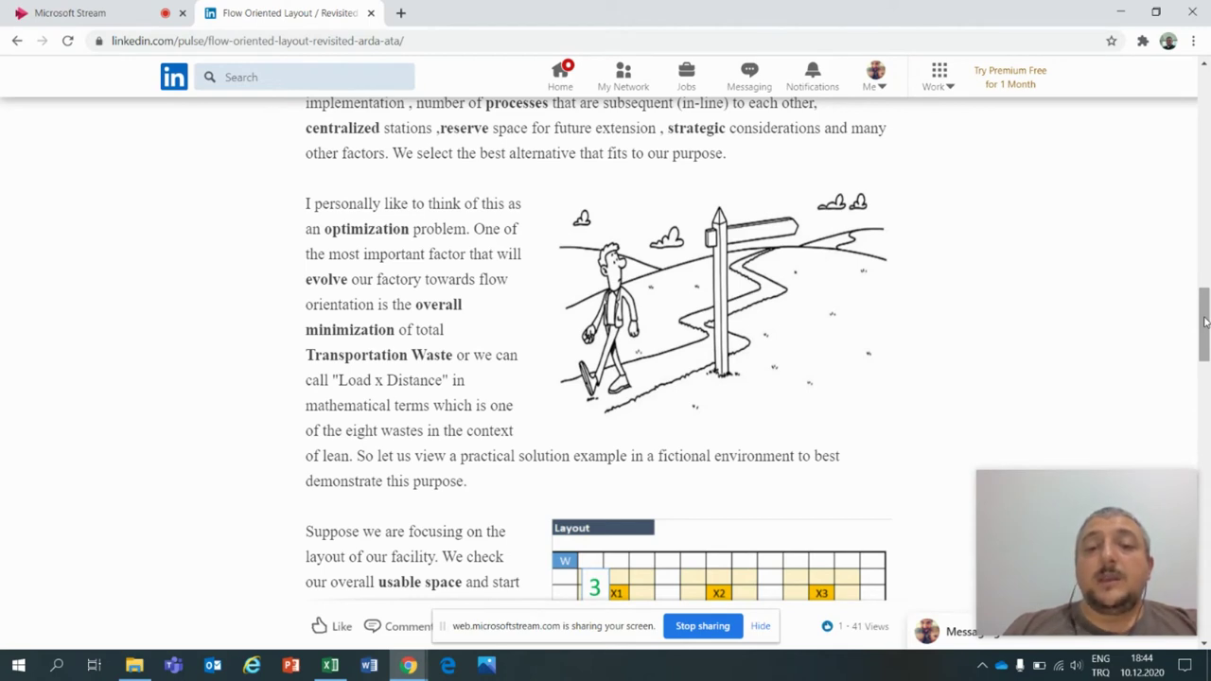
- Scroll to the layout grid with processes 1–4 at stations X8, X9, X1 and X4
left_click(1205, 321)
- Show the full X1–X9 layout grid, then switch to the Excel workbook 'fol'
left_click_drag(1204, 322, 1206, 359)
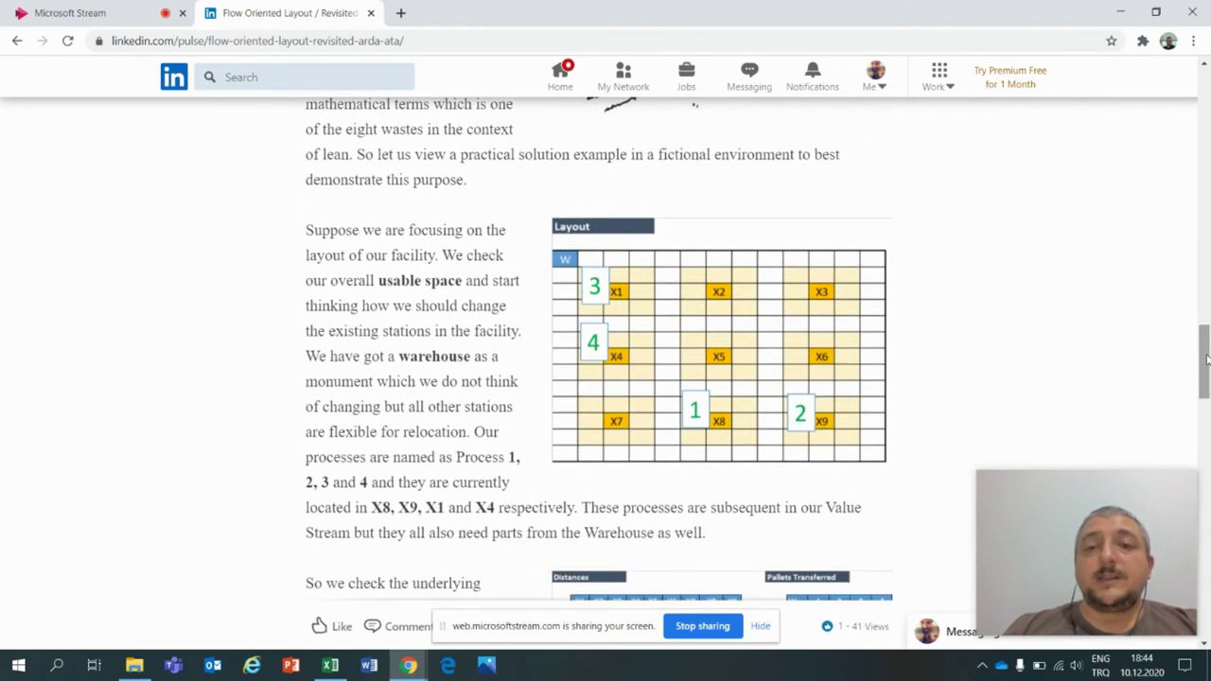
left_click(347, 665)
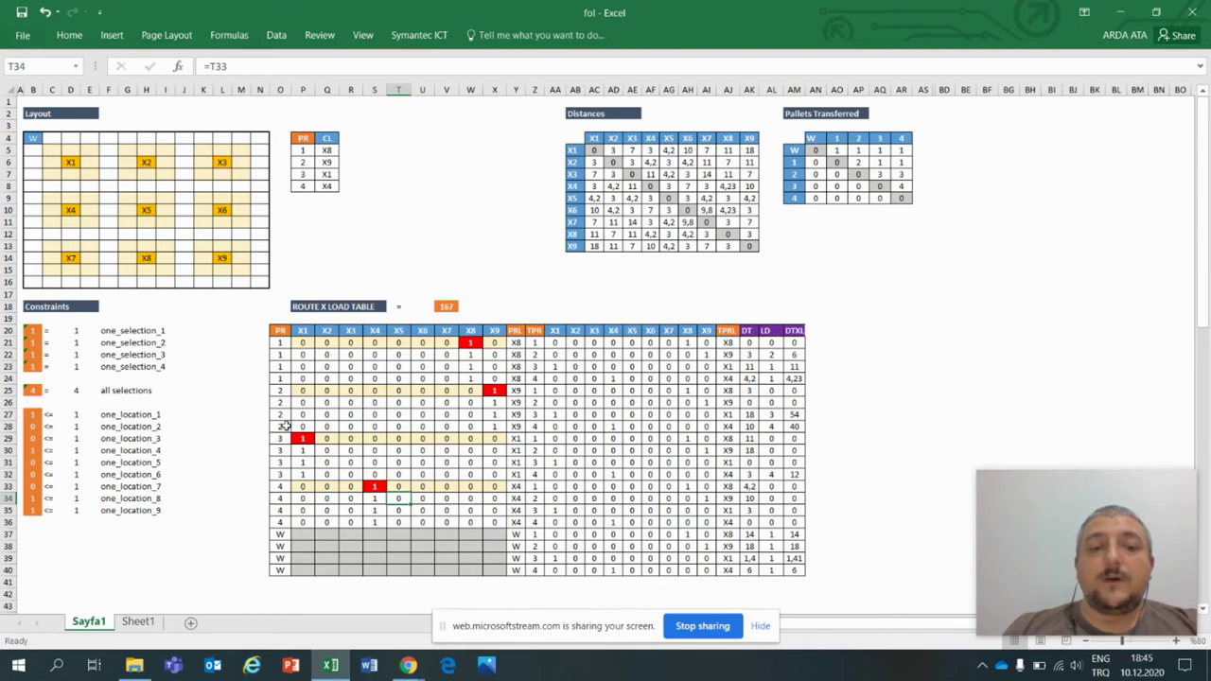
mouse_move(407, 665)
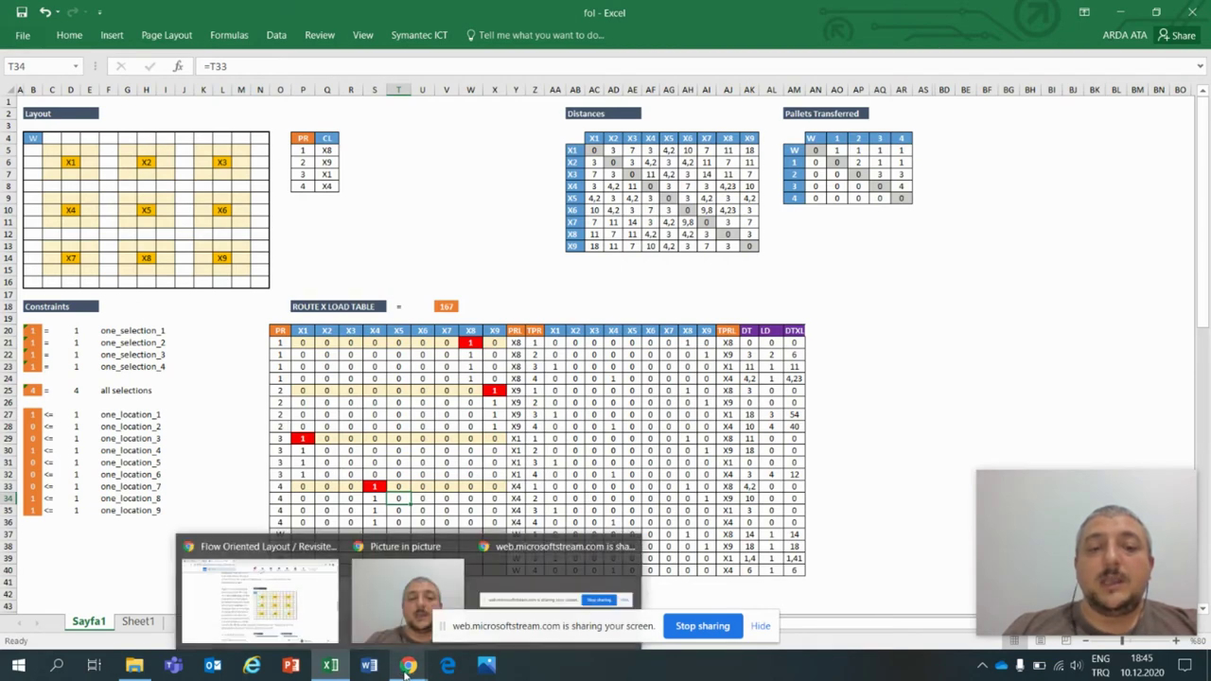
left_click(260, 591)
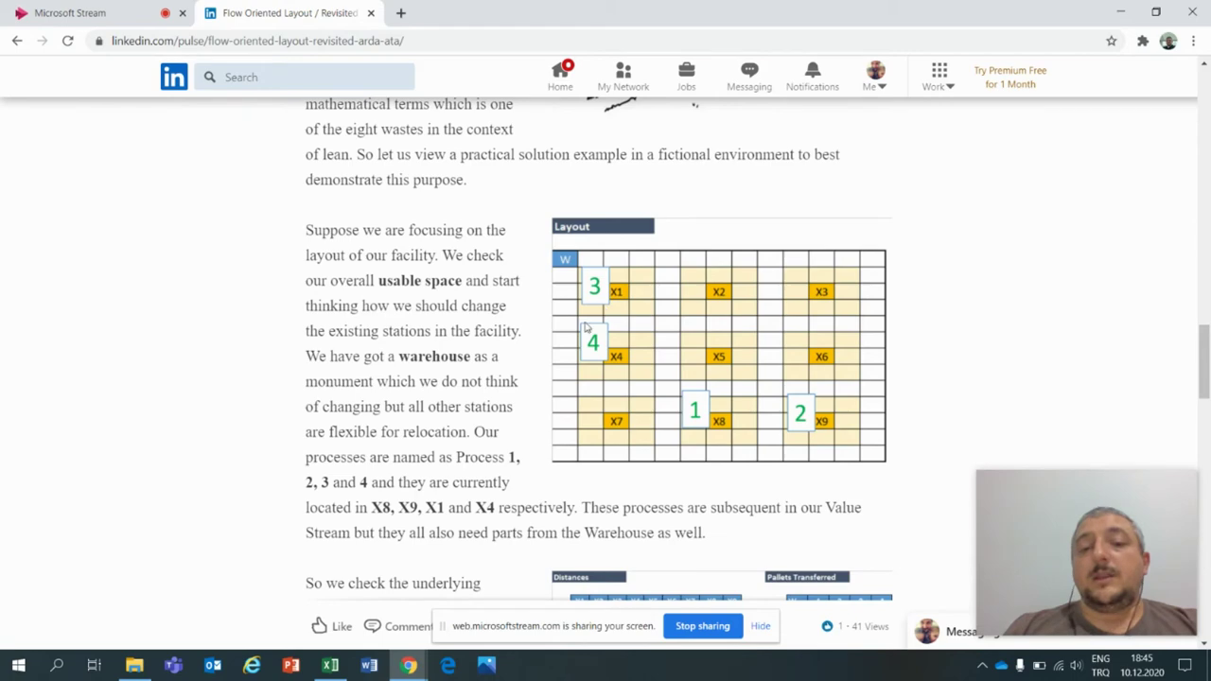
left_click(330, 665)
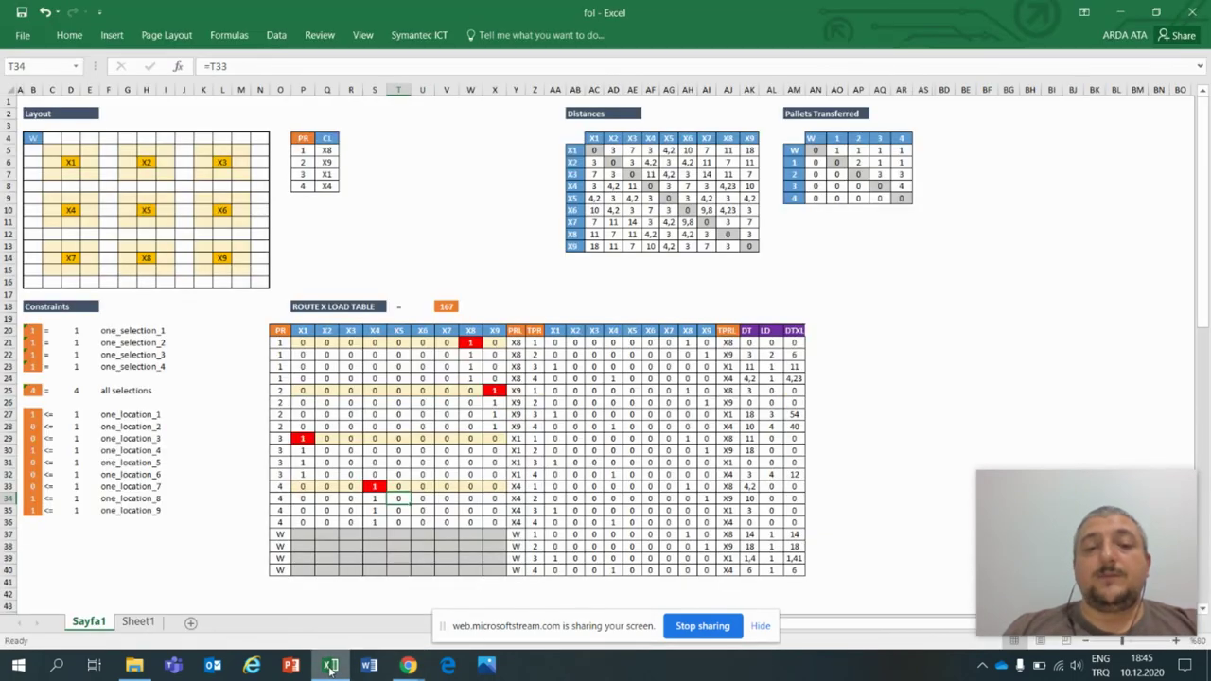
left_click(420, 237)
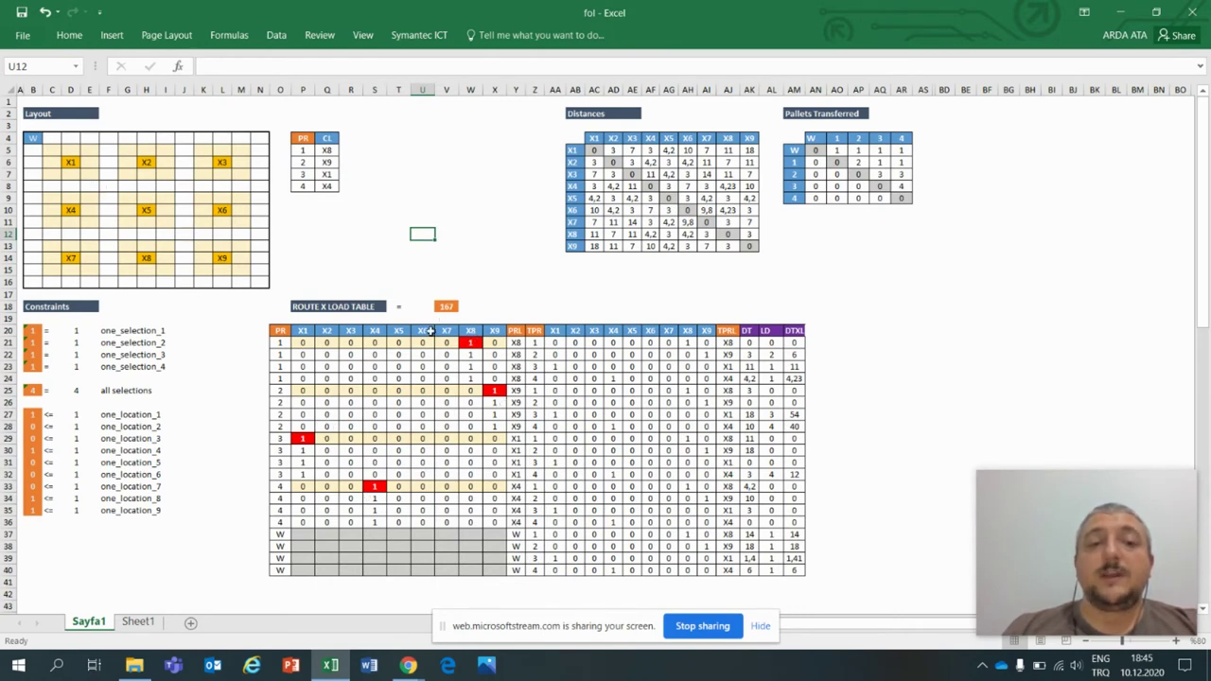
left_click(446, 307)
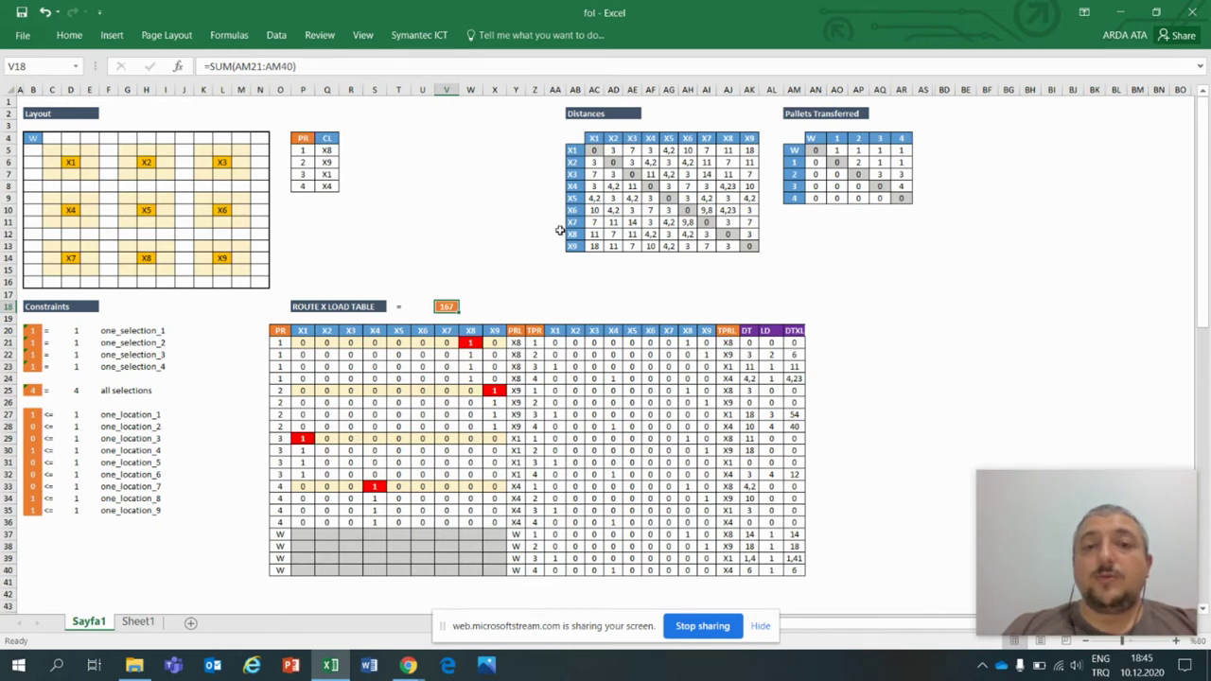
left_click(544, 167)
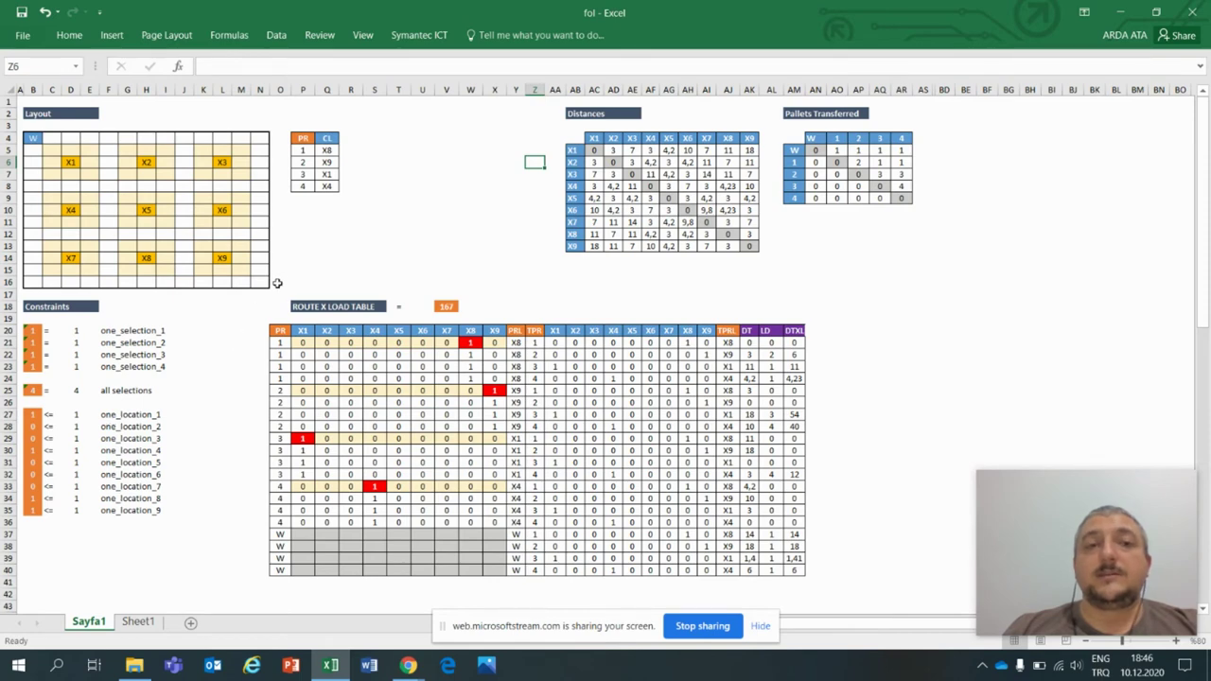
- Open the Solver model minimising V18 and review its binary constraints
left_click(277, 36)
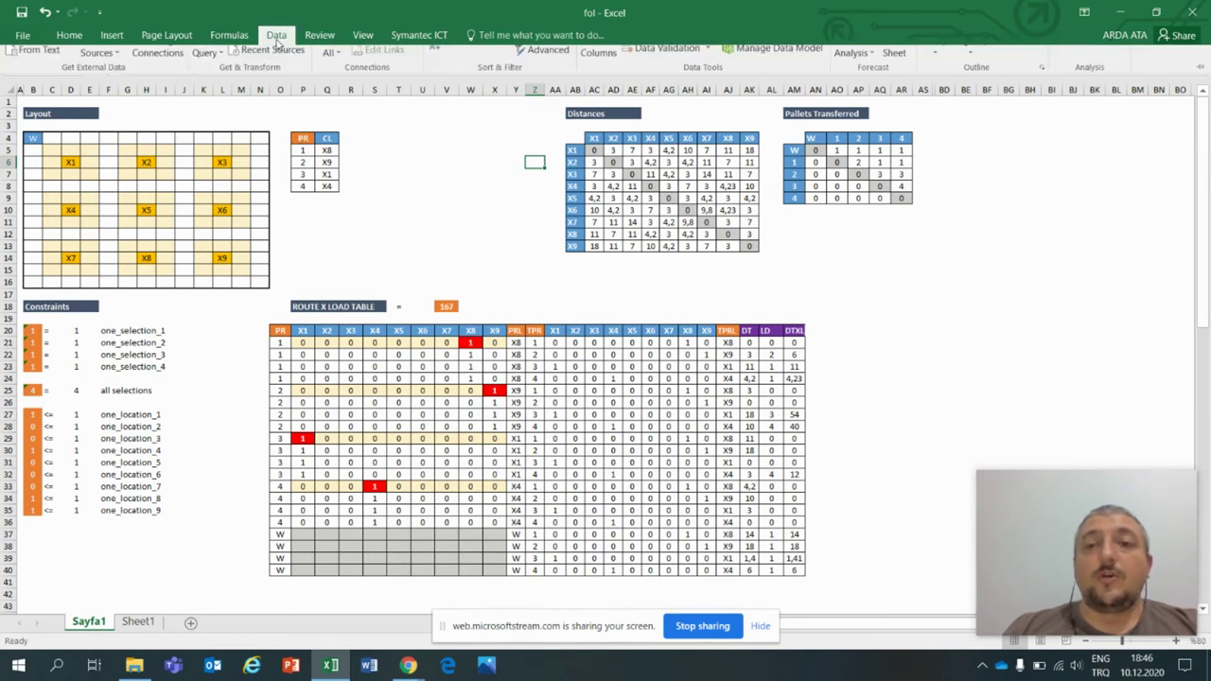
left_click(1067, 56)
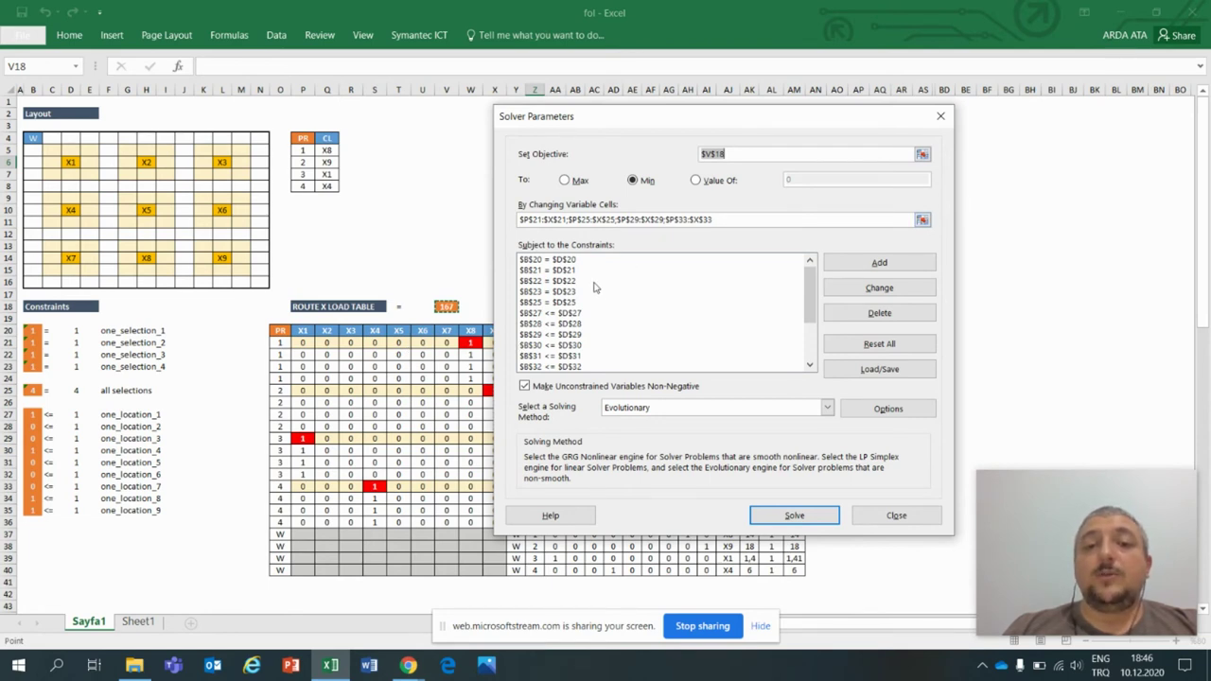
left_click_drag(810, 301, 811, 341)
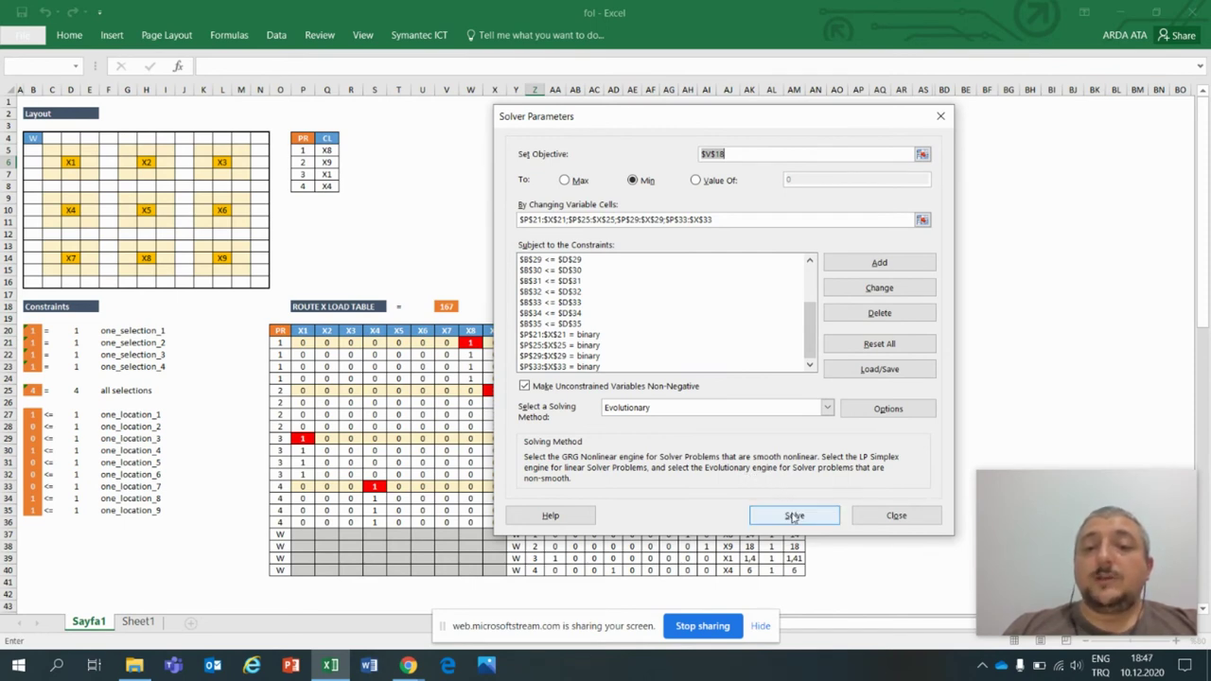
- Run Solver to a solution meeting all constraints, then return to the LinkedIn article
left_click(794, 515)
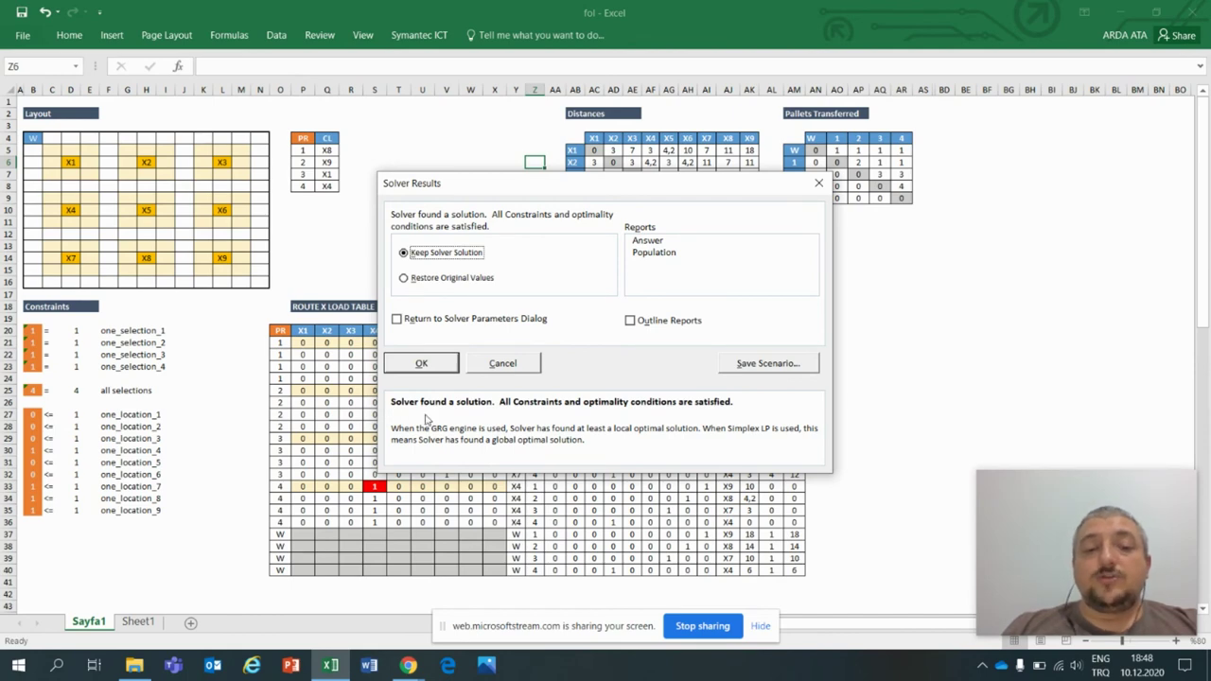
left_click(402, 666)
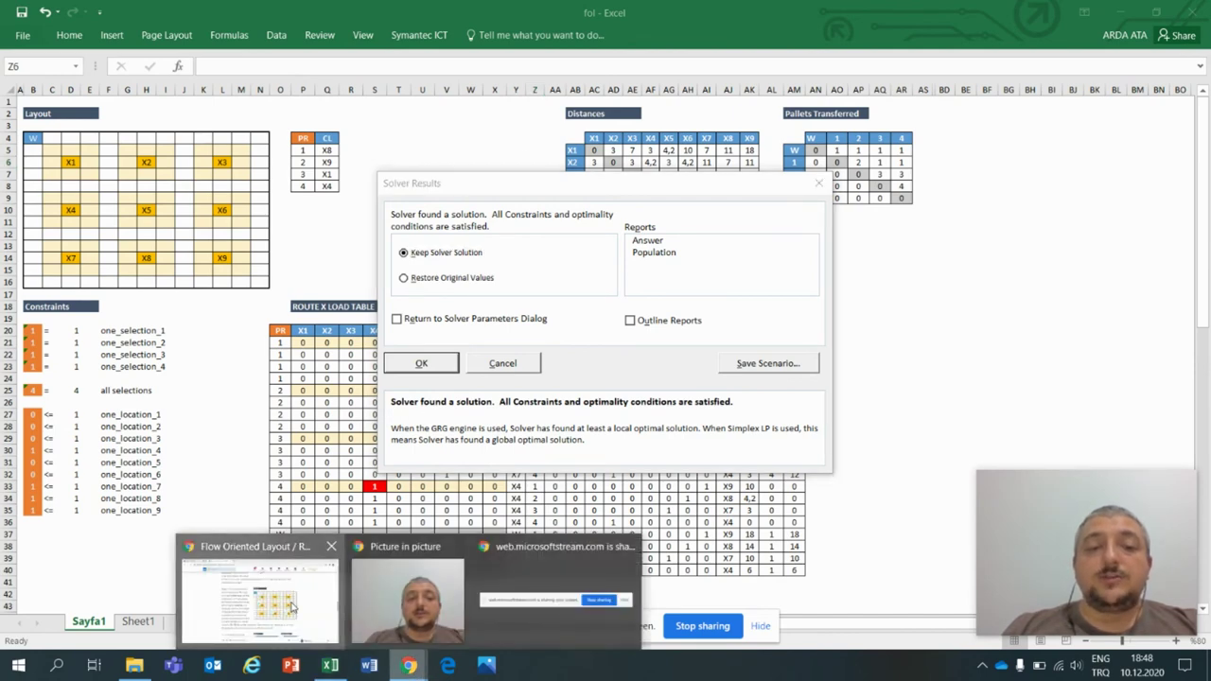
left_click(294, 603)
- Scroll to the 90.9-versus-167 result, the 'room for improvement' note and the Mark Twain quote
left_click_drag(1207, 347, 1204, 465)
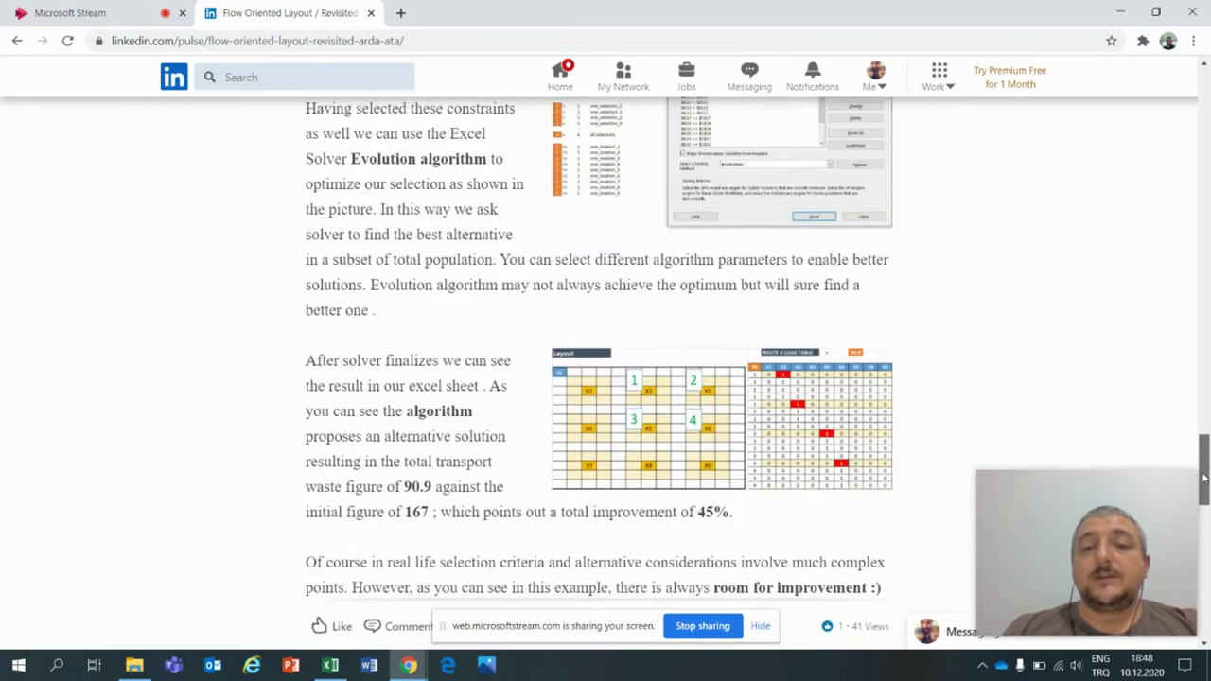
left_click_drag(1204, 465, 1204, 473)
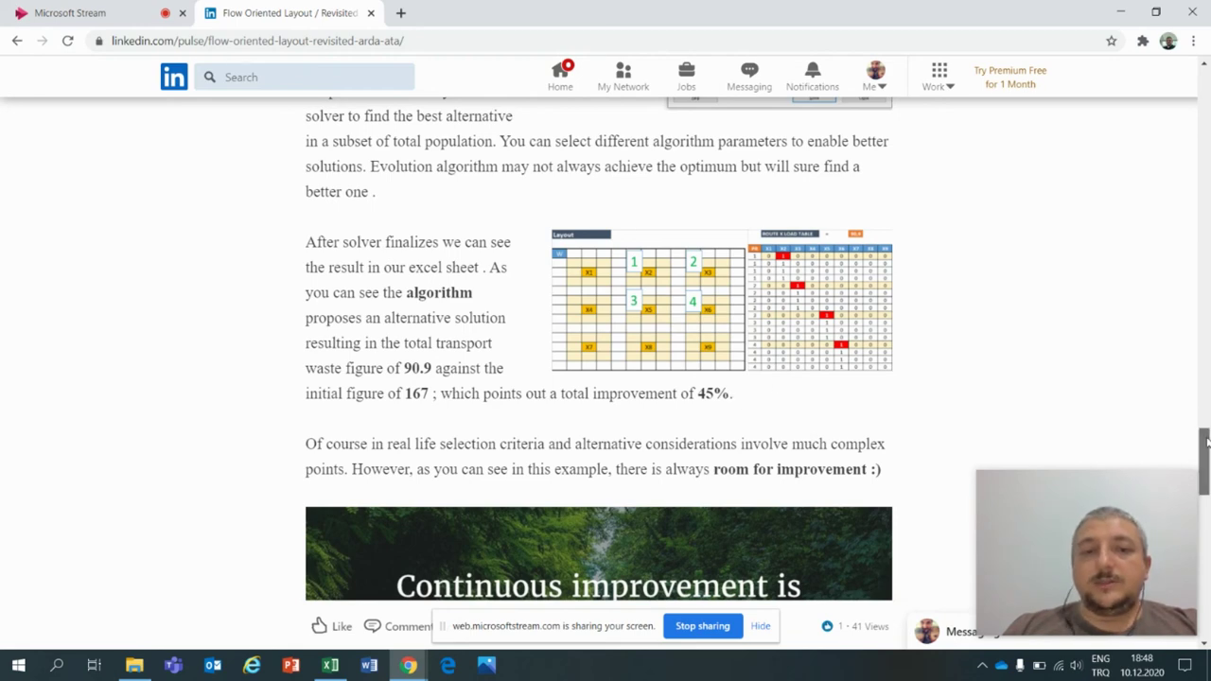
left_click_drag(1206, 440, 1207, 465)
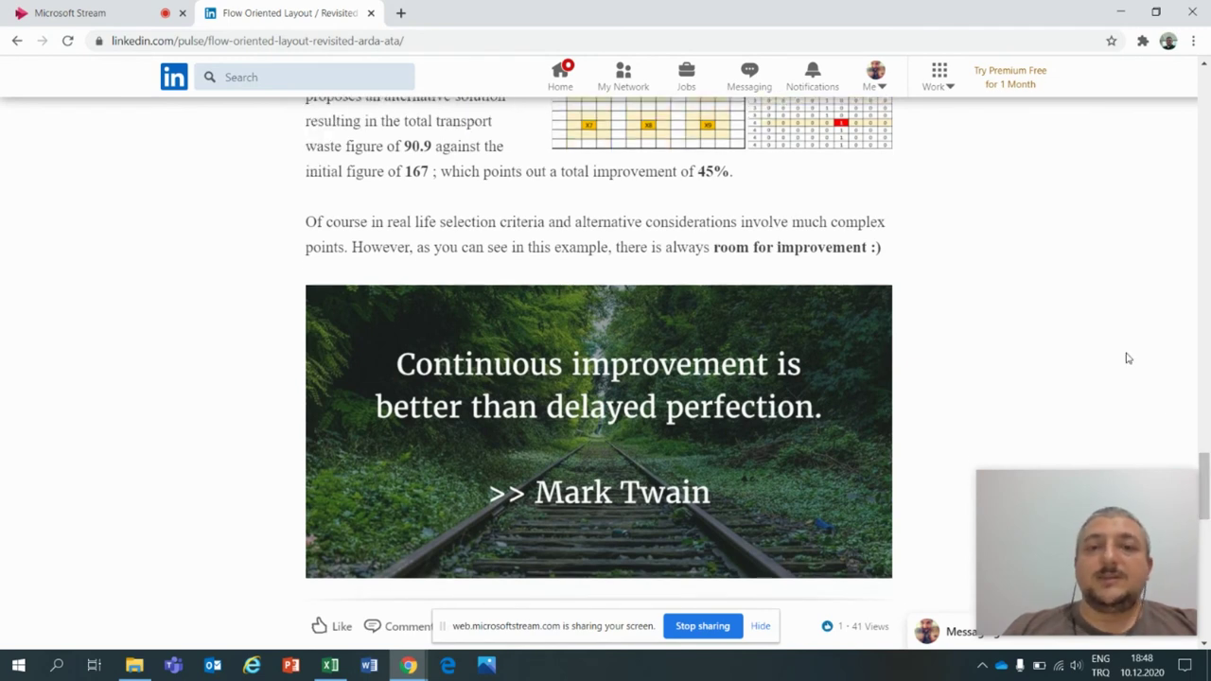